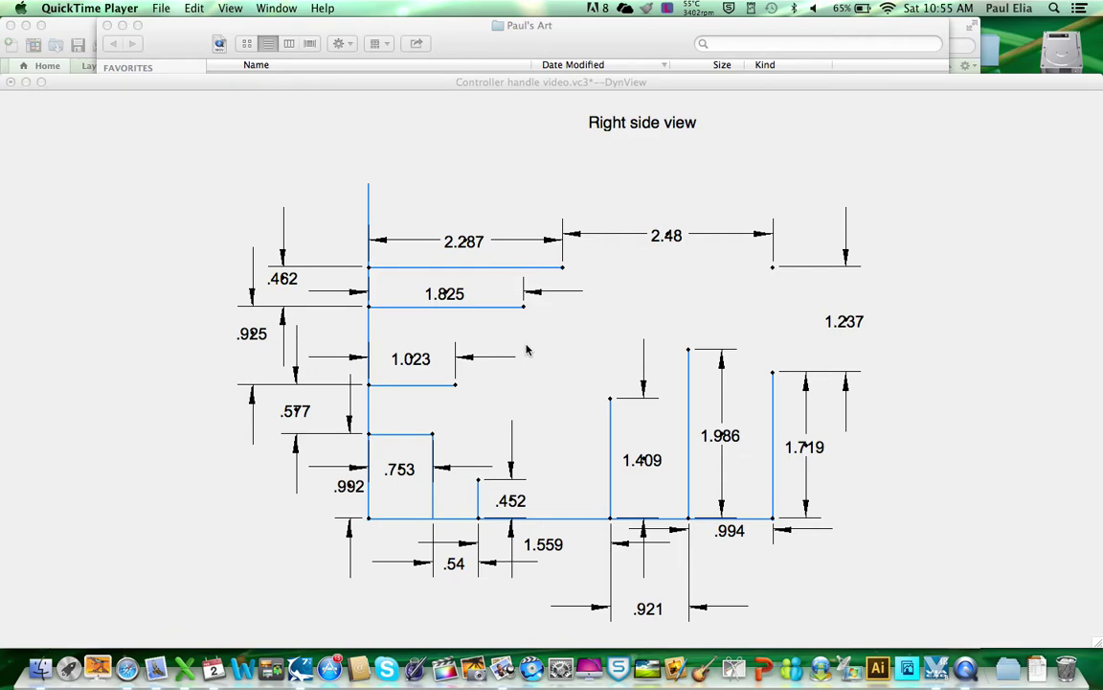
Step: Draw a horizontal single line 2.48 inches long in the empty space above the dimensioned layout
click(43, 209)
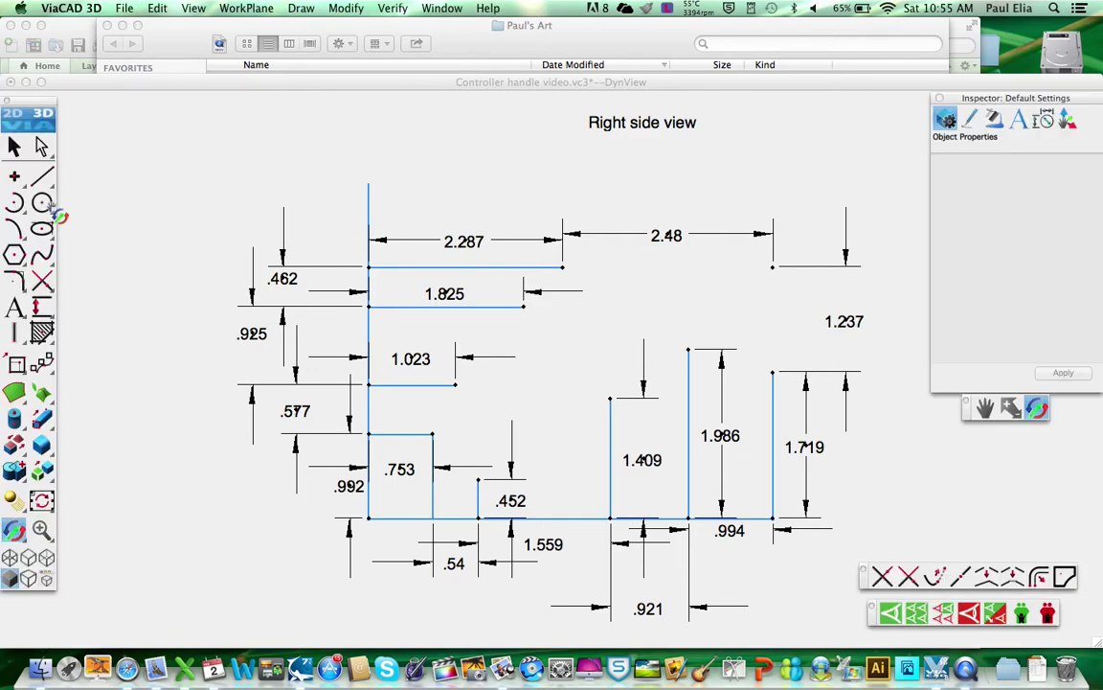
click(44, 182)
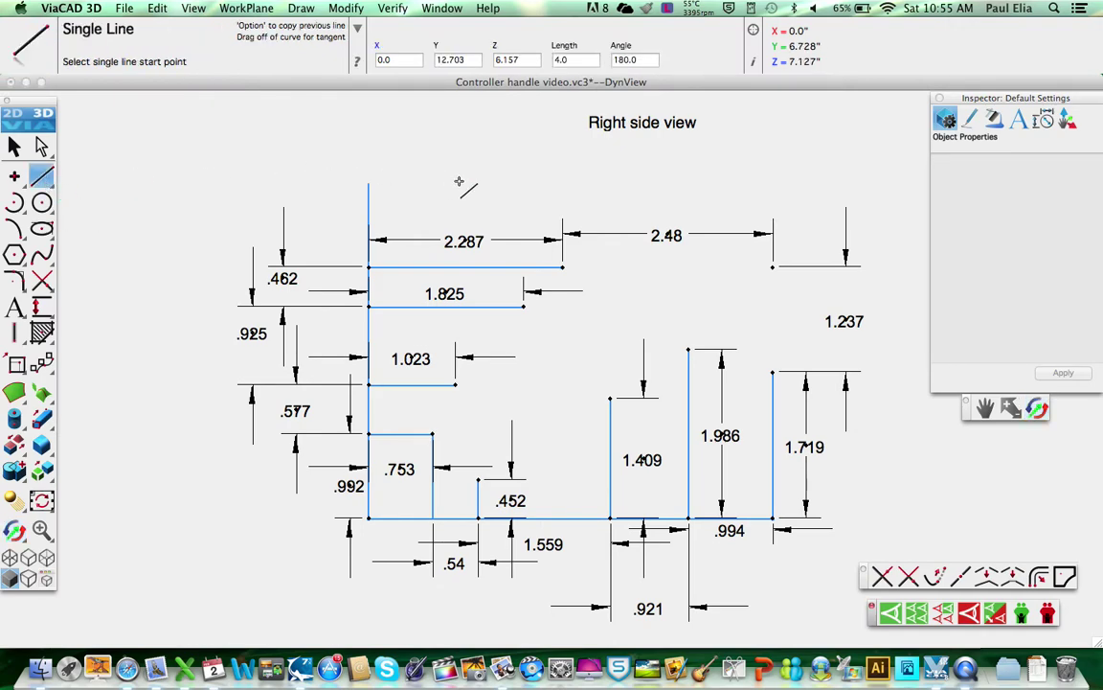
click(502, 187)
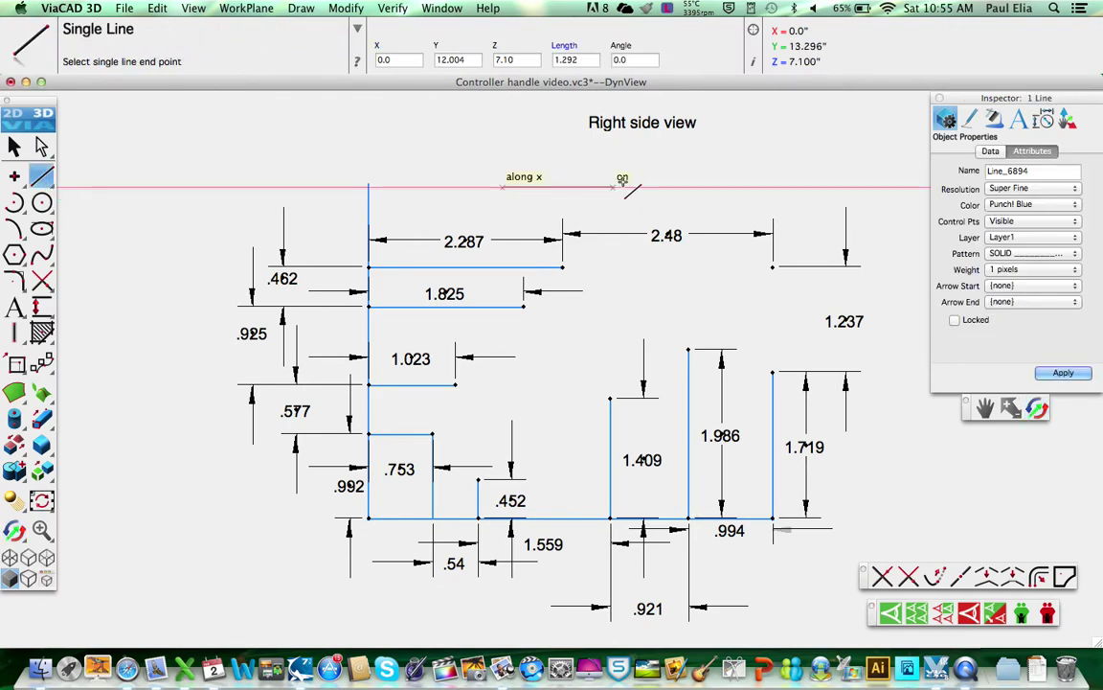
click(622, 186)
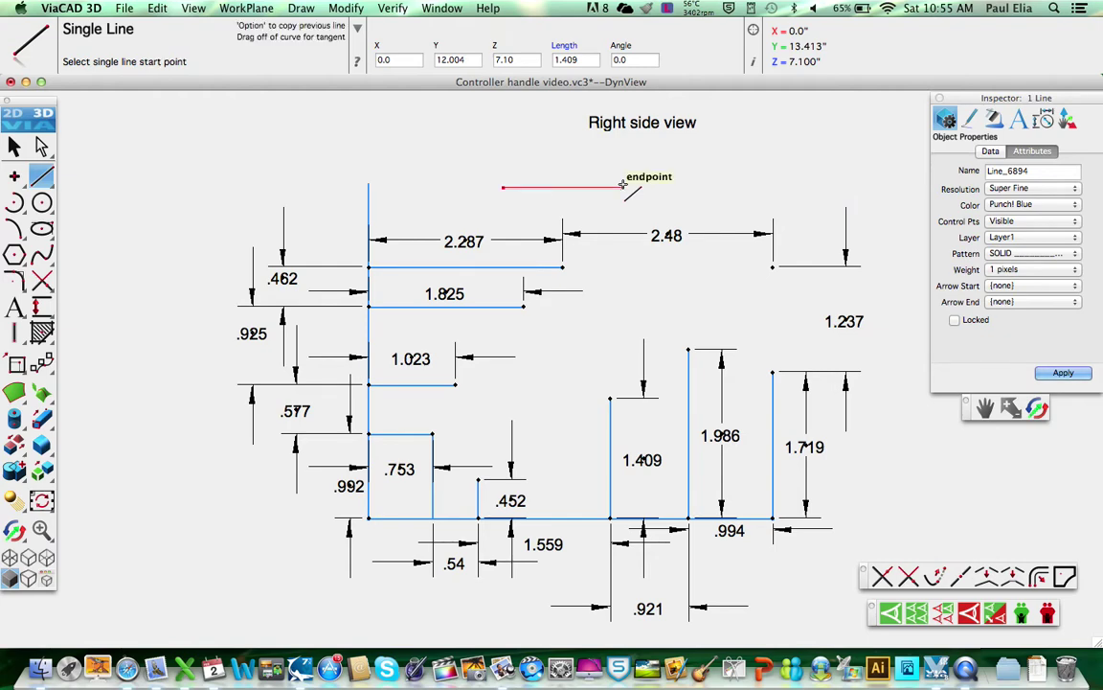
text(2.48)
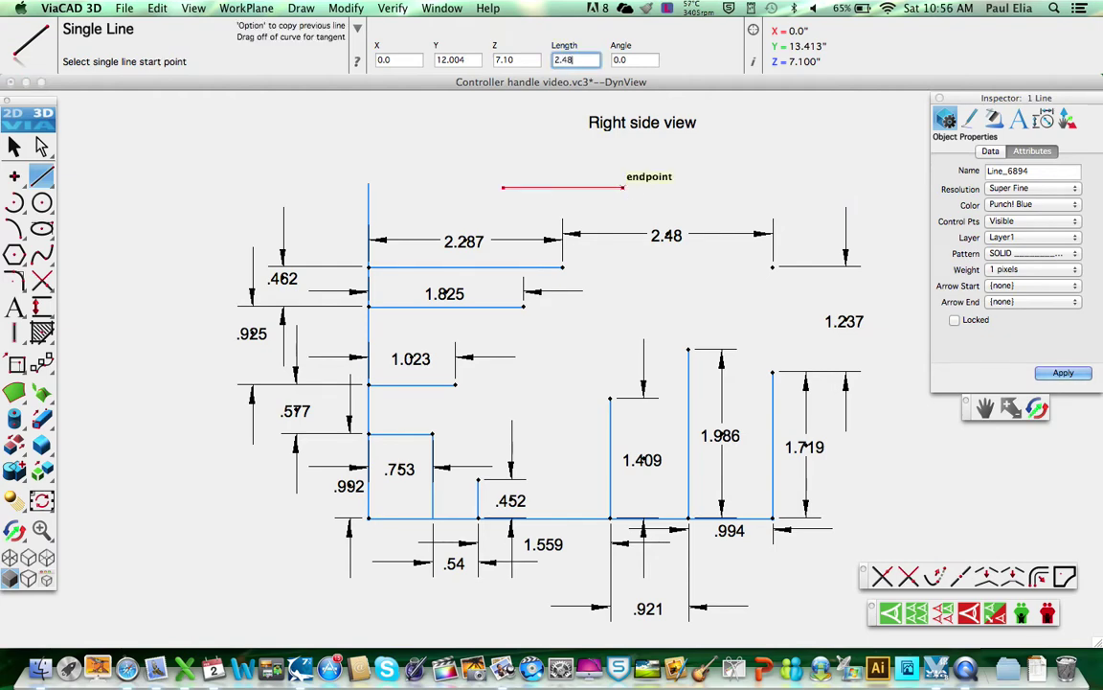
key(Return)
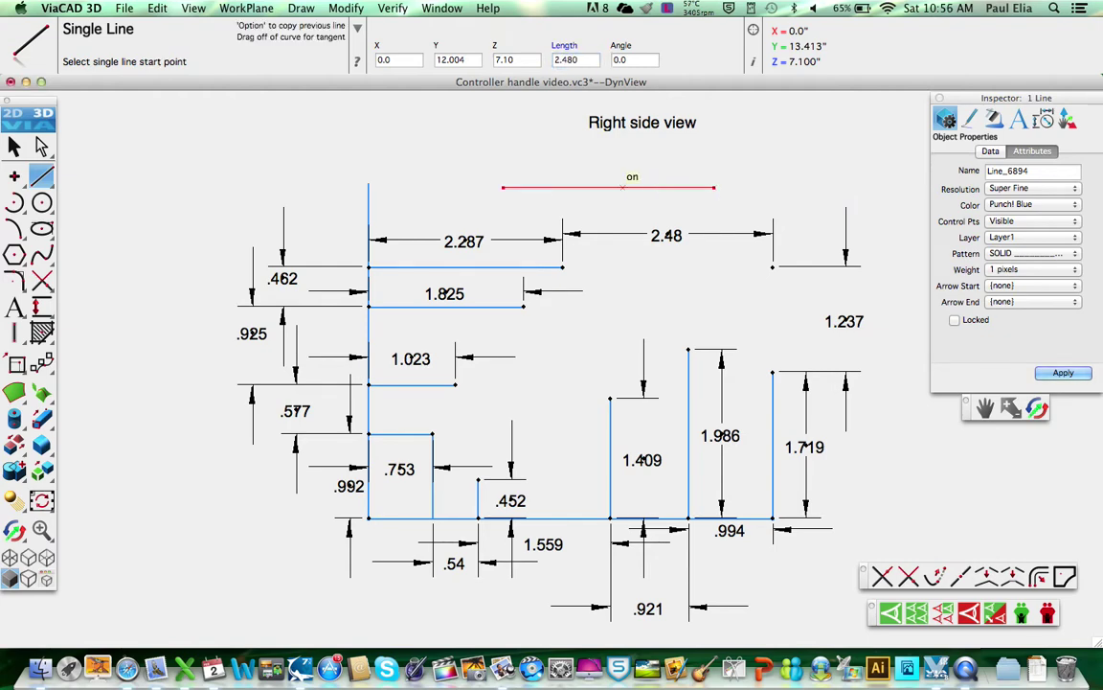
Step: Draw a 1.237-inch vertical line straight down from the right endpoint of the 2.48-inch practice line
click(715, 186)
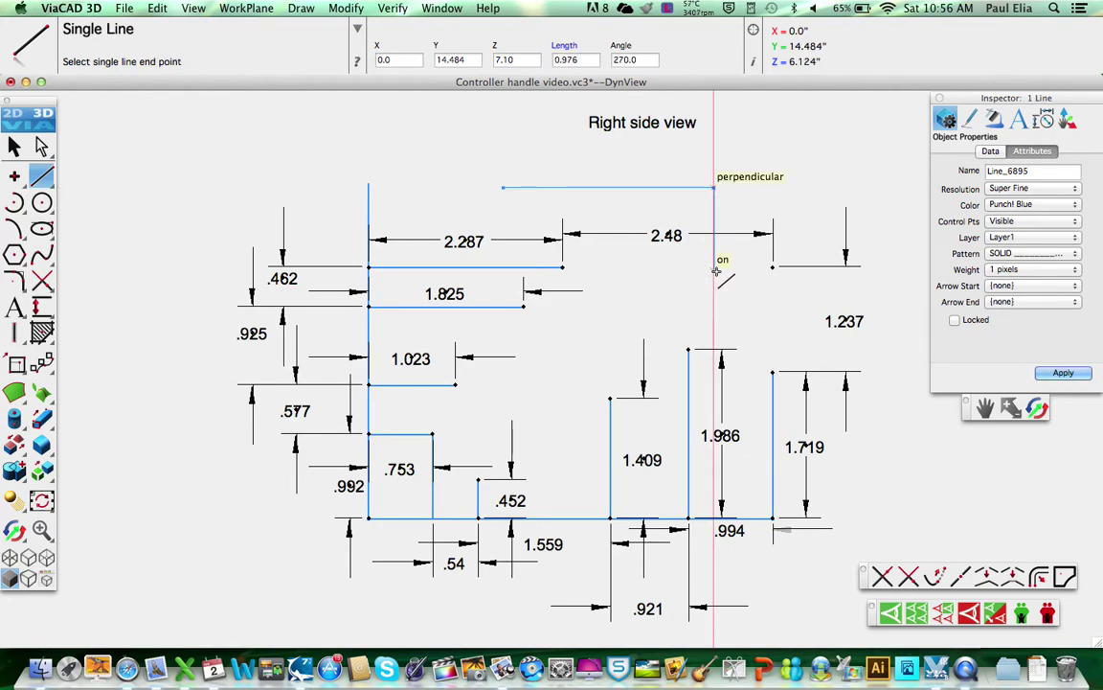
click(714, 271)
text(1.237)
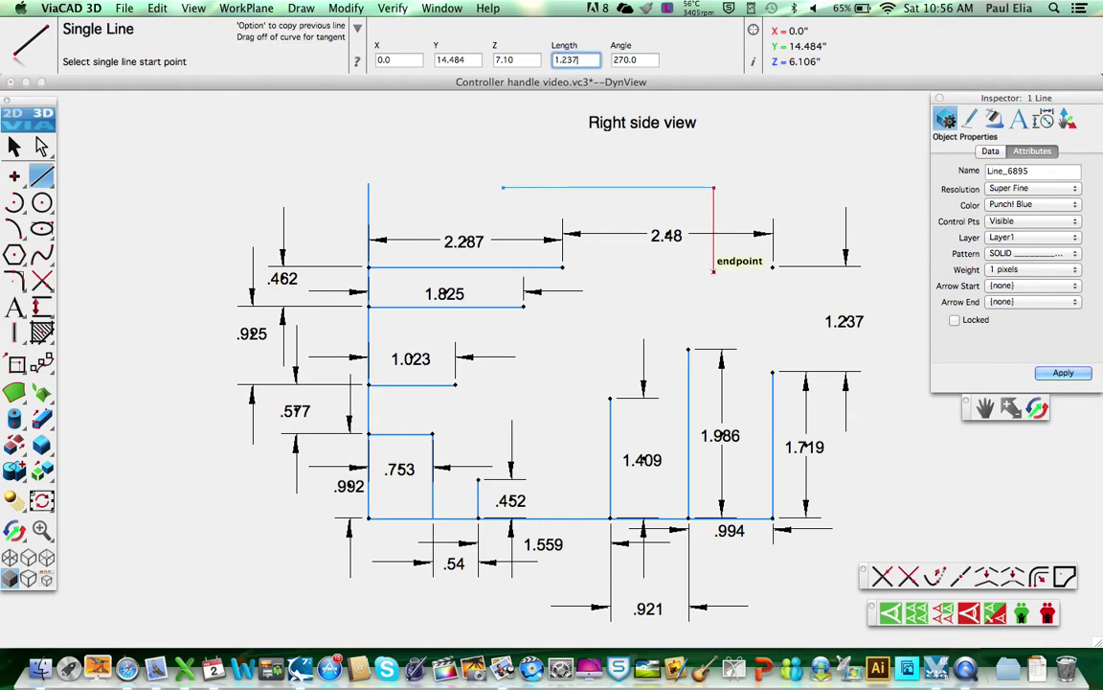
key(Return)
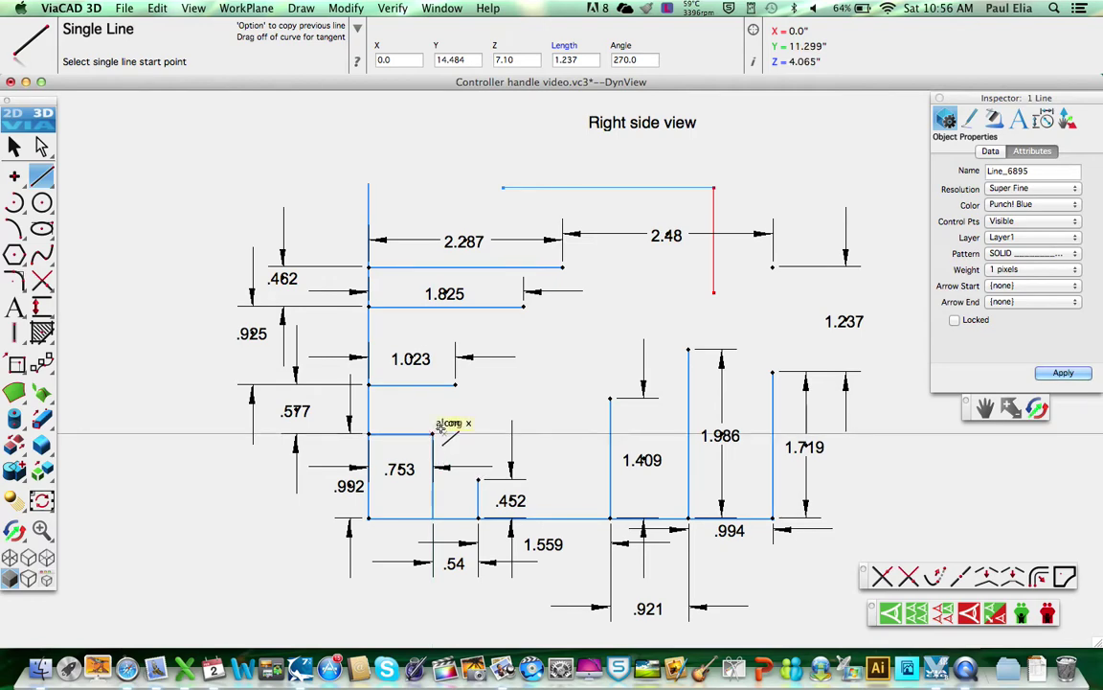
Step: Toggle the control points of all objects in the drawing so that they are all shown, and clear the selection
click(13, 145)
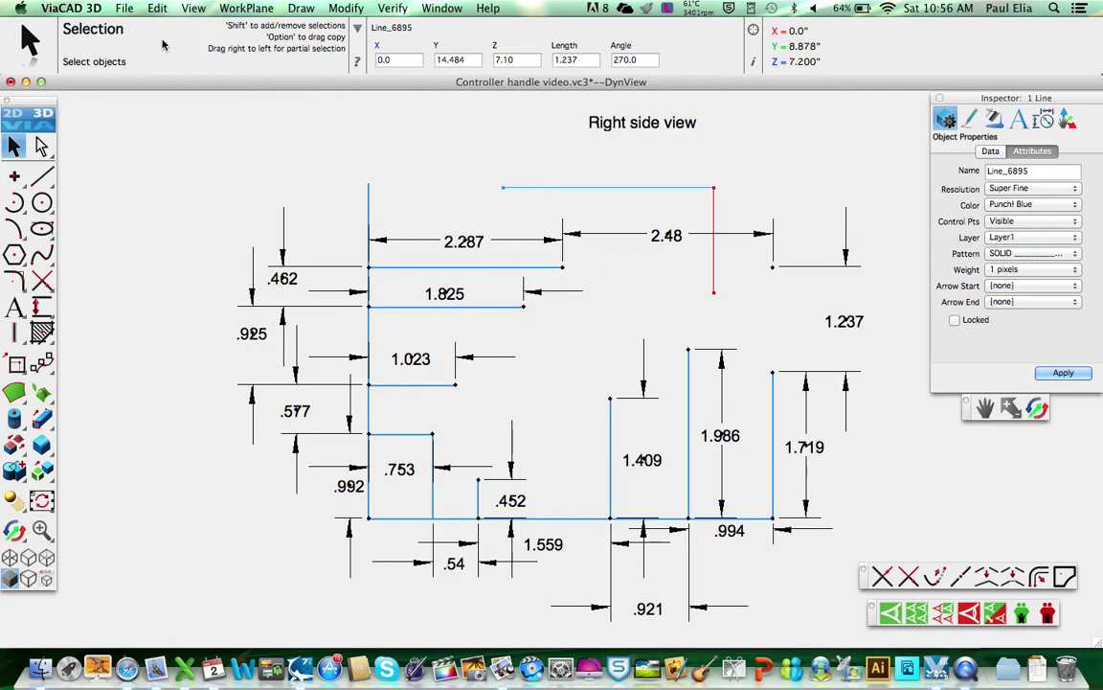
key(super+a)
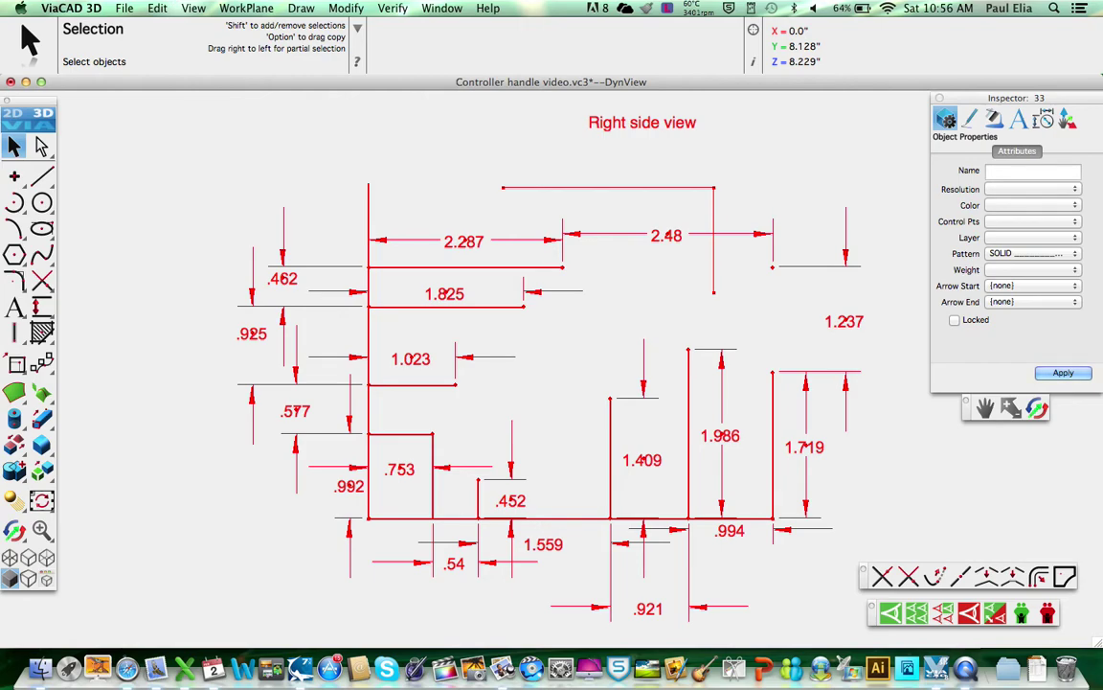
key(super+shift+k)
click(157, 8)
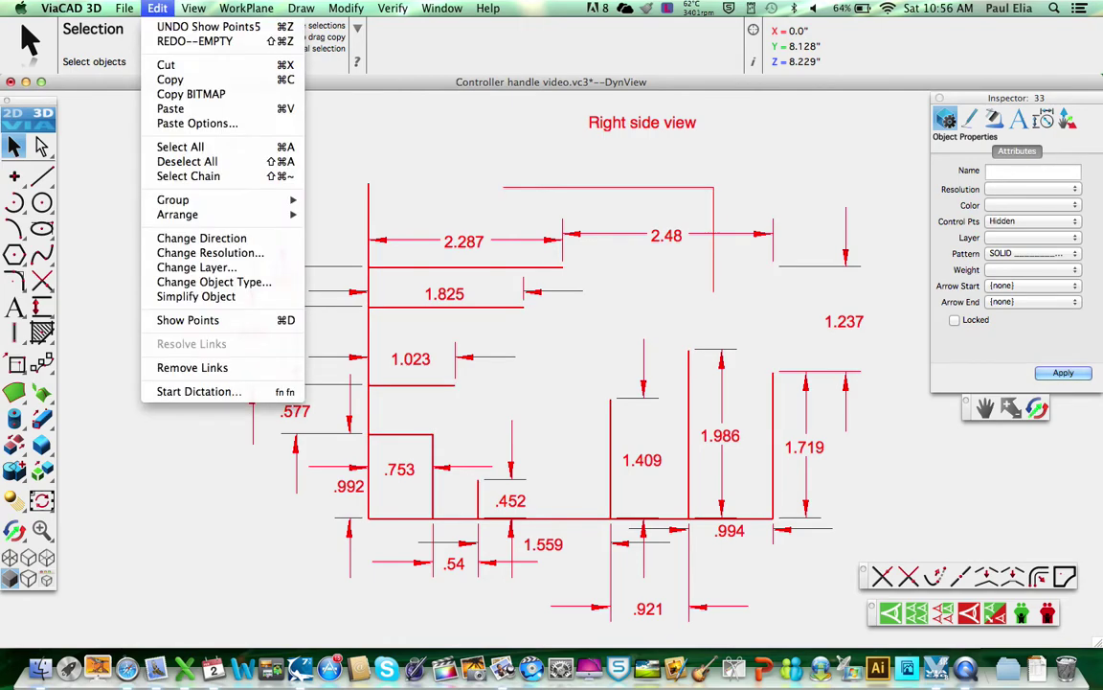
click(223, 319)
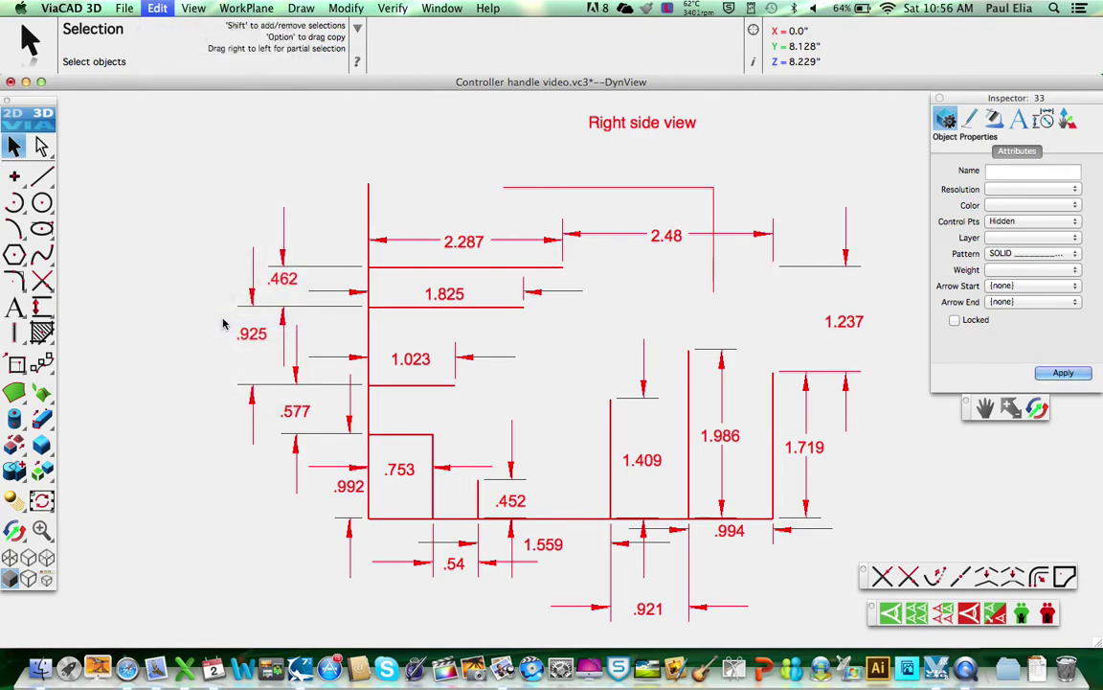
click(164, 334)
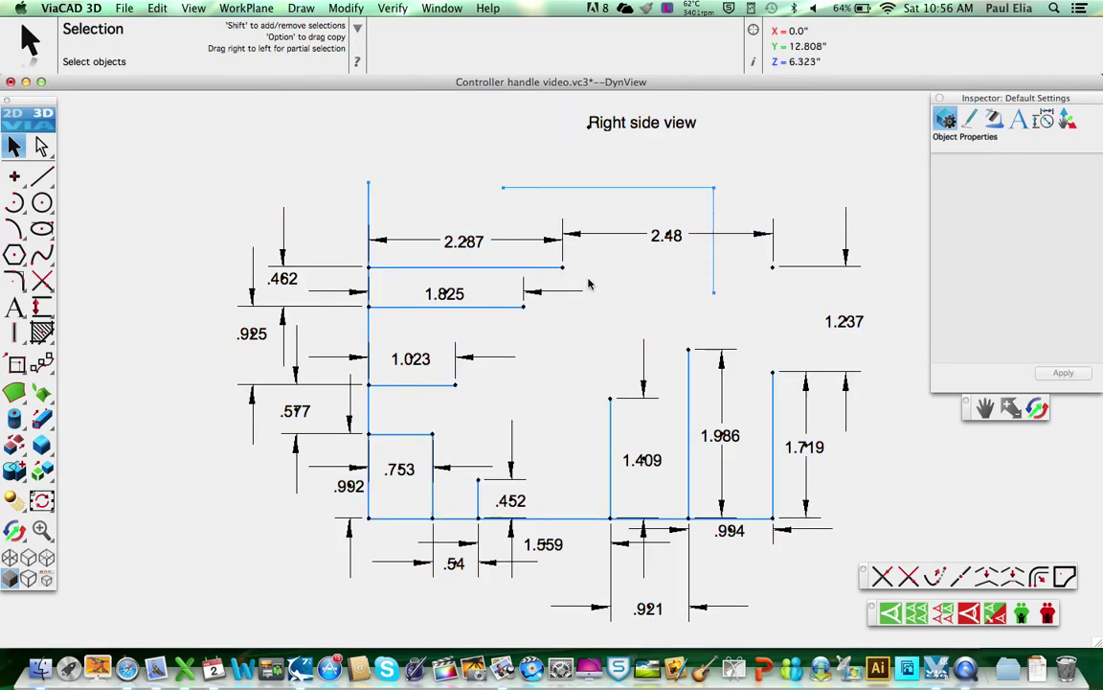
Step: Delete the horizontal and vertical practice lines above the dimensioned layout
click(627, 190)
key(Delete)
click(714, 220)
key(Delete)
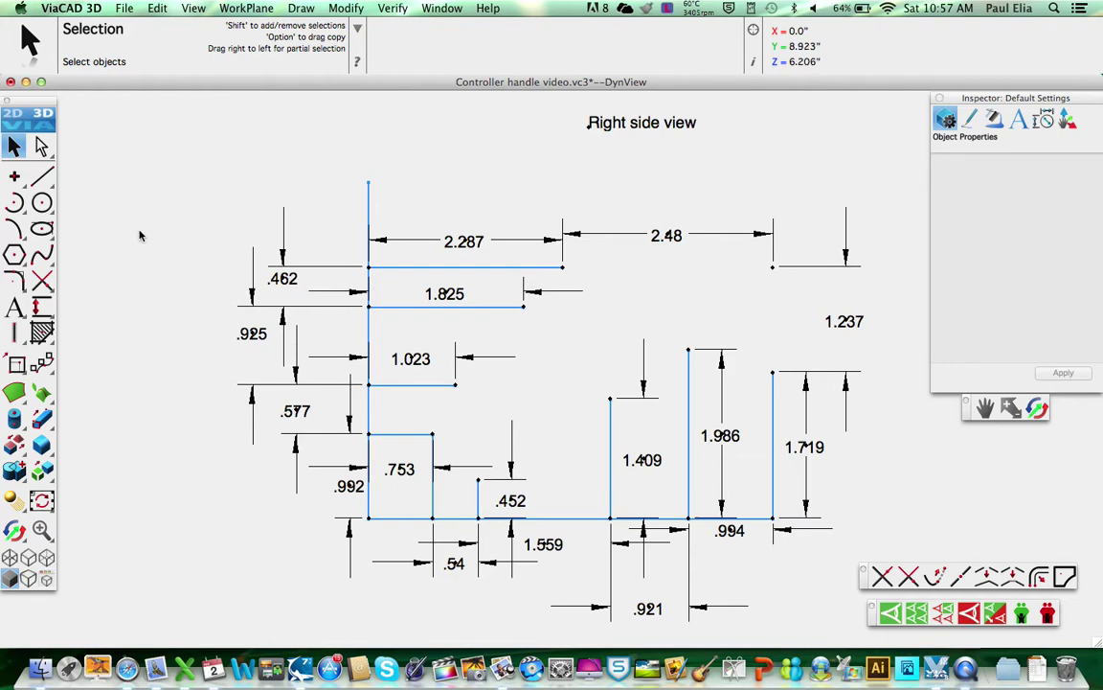
Step: Draw a line from the end of the 2.287 line to the upper right point, and another down to the top of the 1.719 line
click(44, 182)
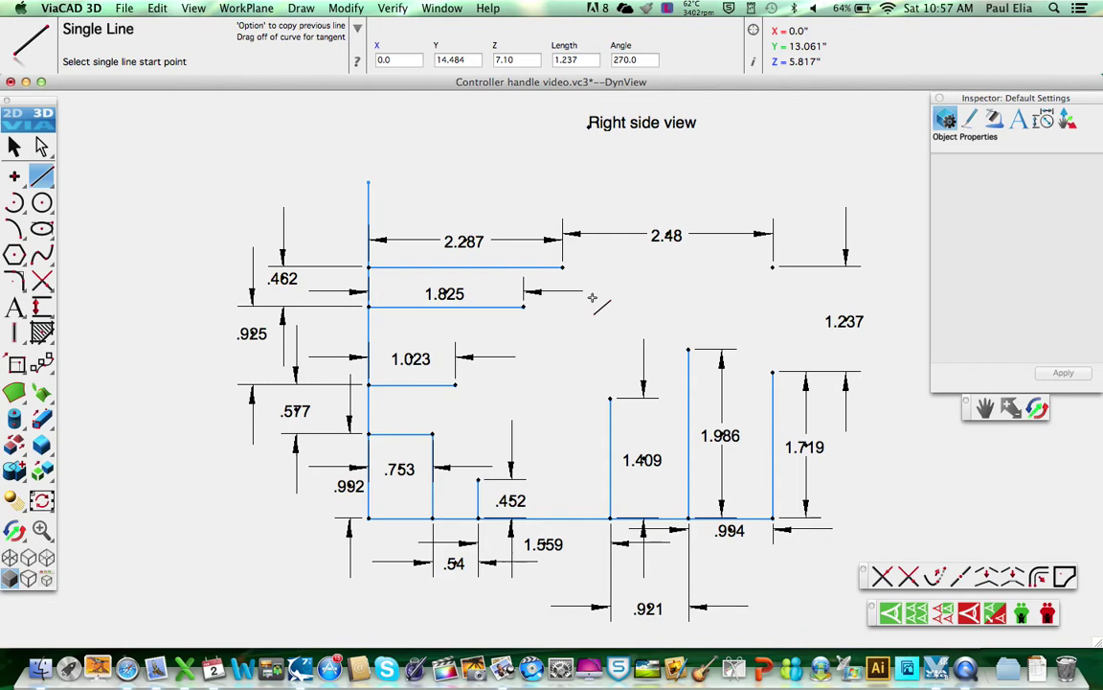
click(563, 269)
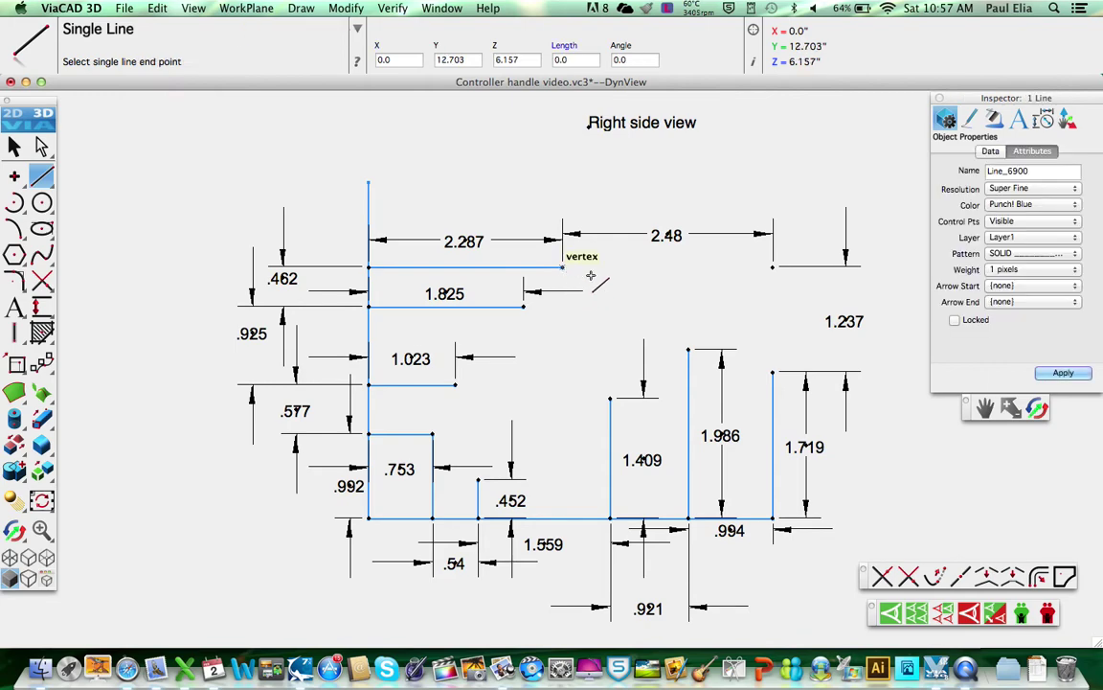
click(773, 270)
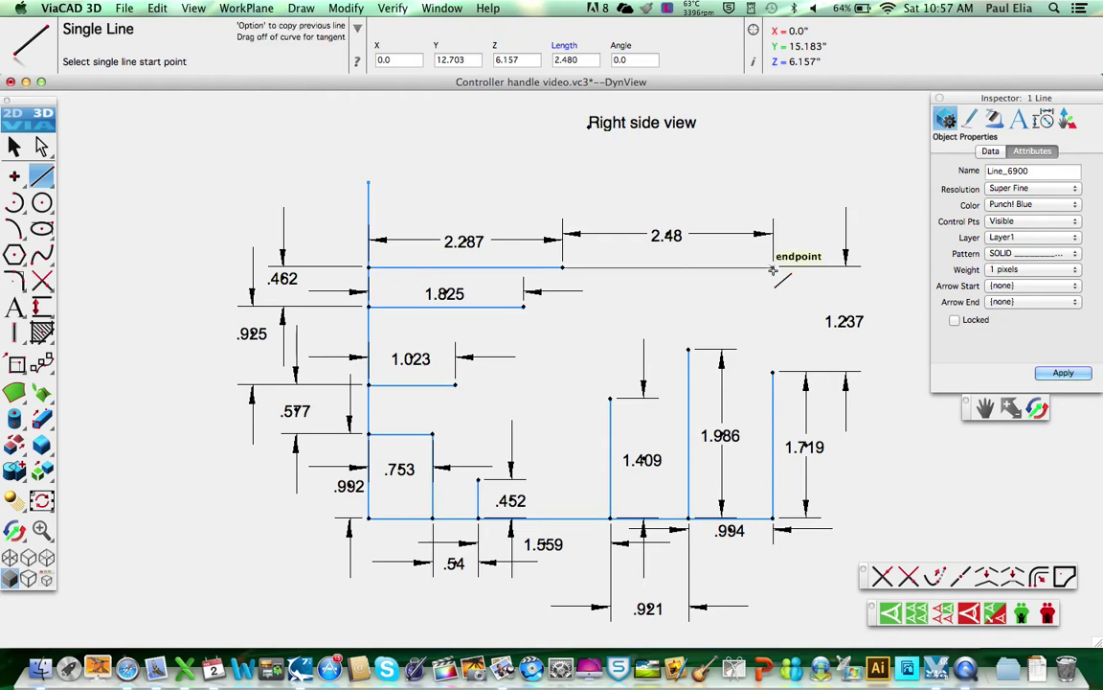
click(773, 269)
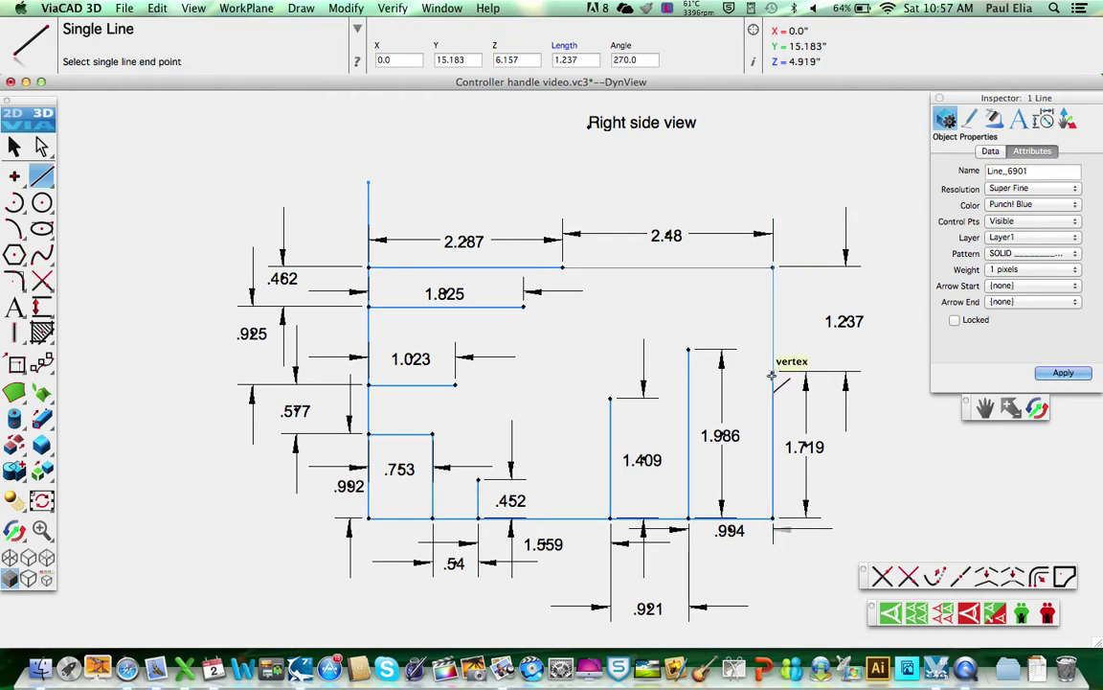
click(772, 375)
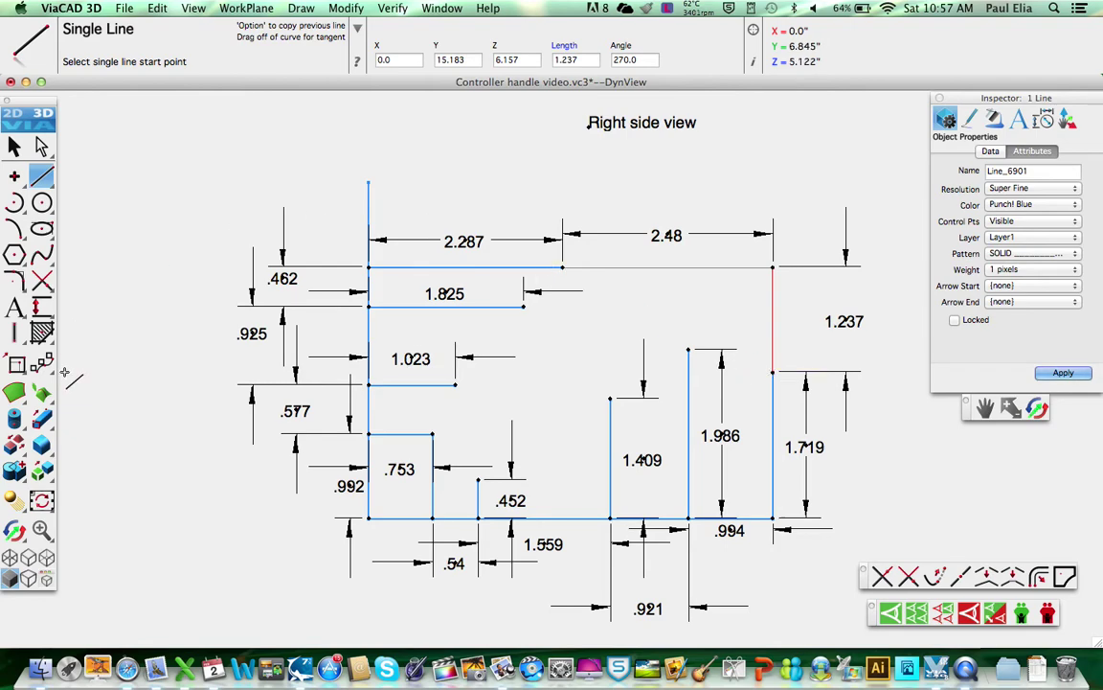
Step: Draw an interpolate spline from the top of the 1.719 line through the reference line endpoints to the end of the 2.287 line
click(41, 253)
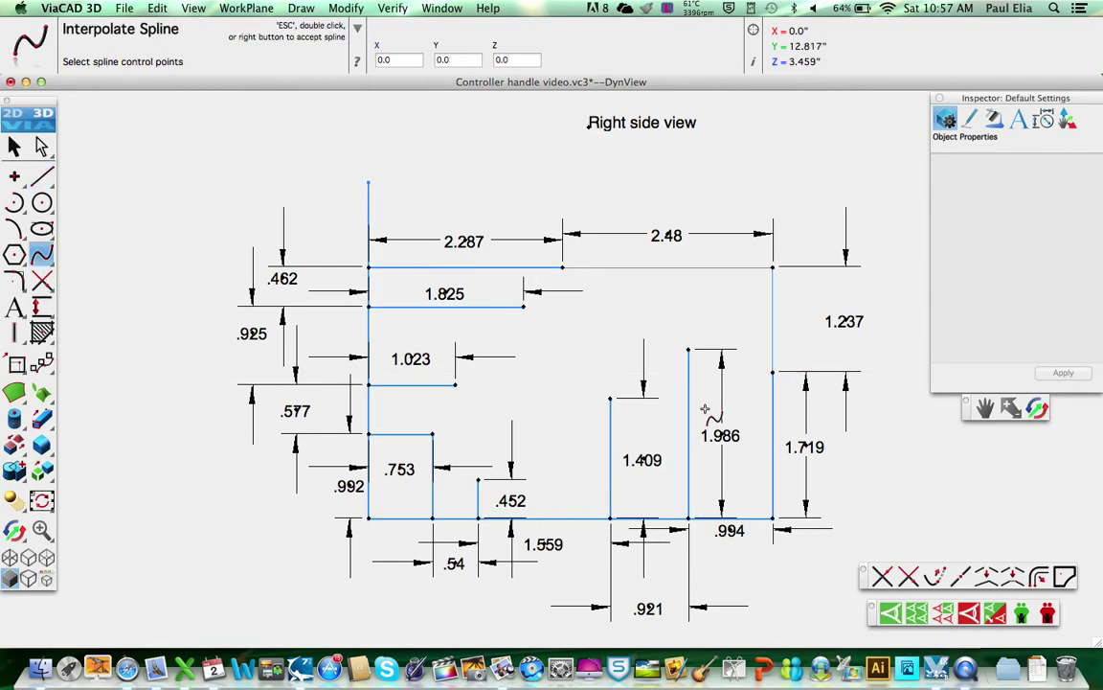
click(771, 375)
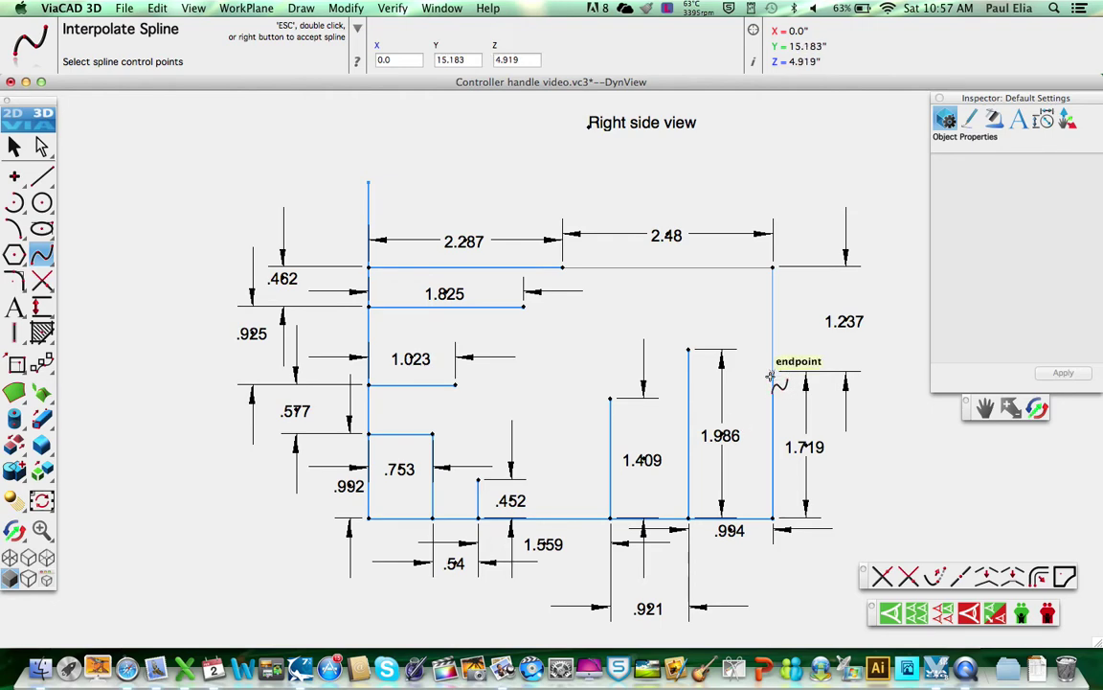
click(688, 350)
click(610, 397)
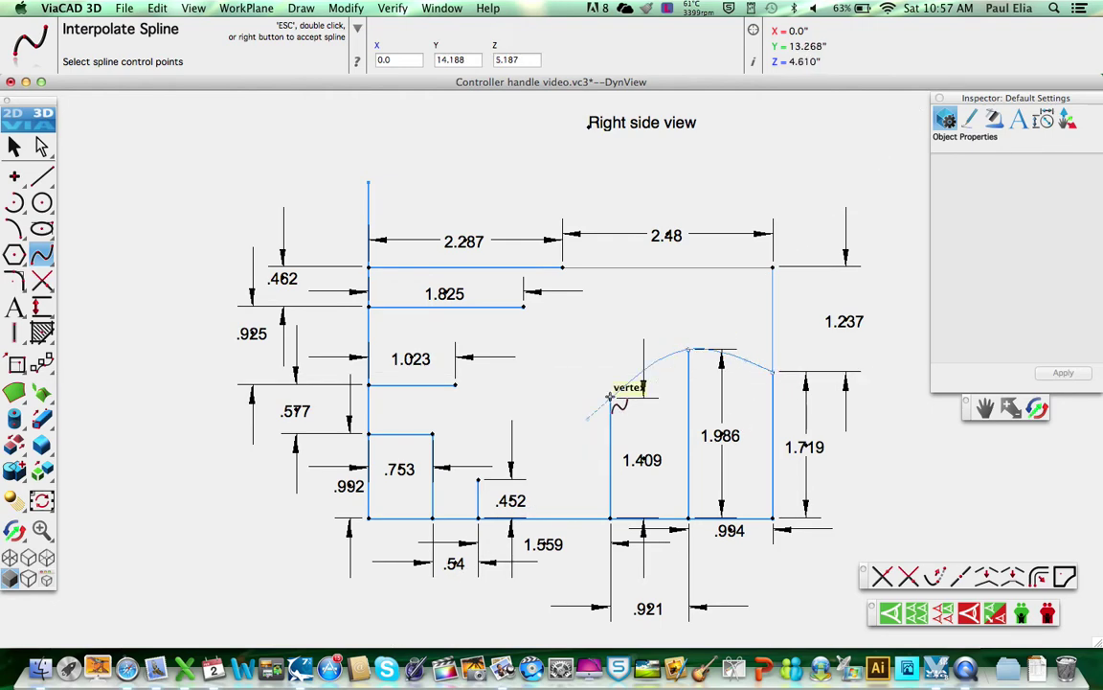
click(478, 479)
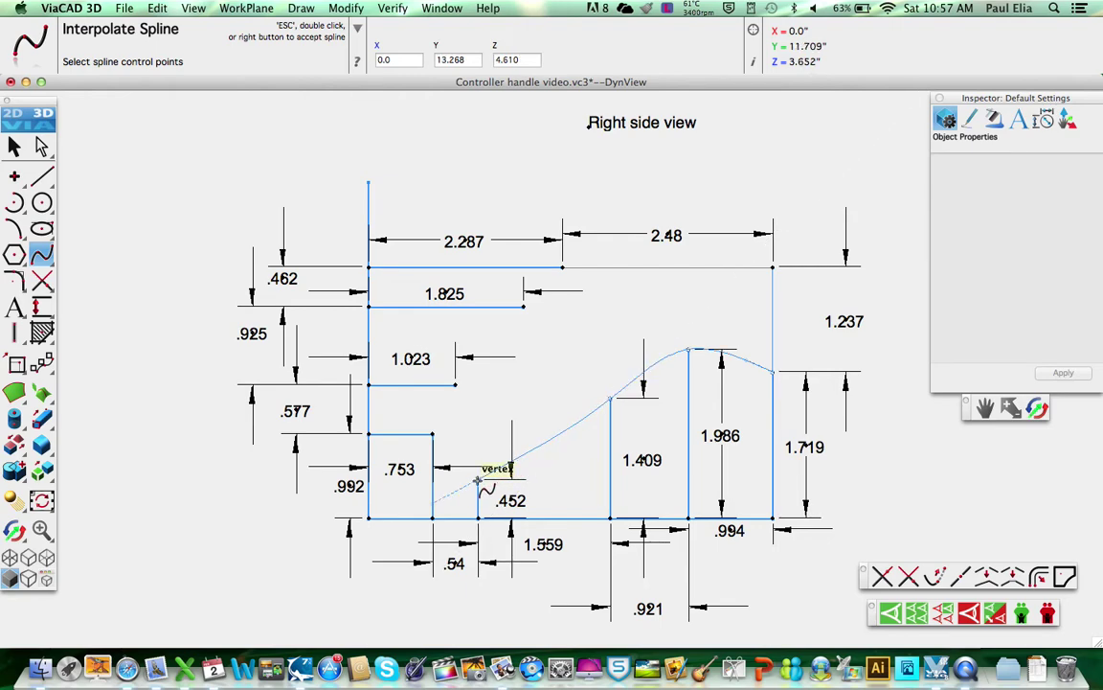
click(432, 434)
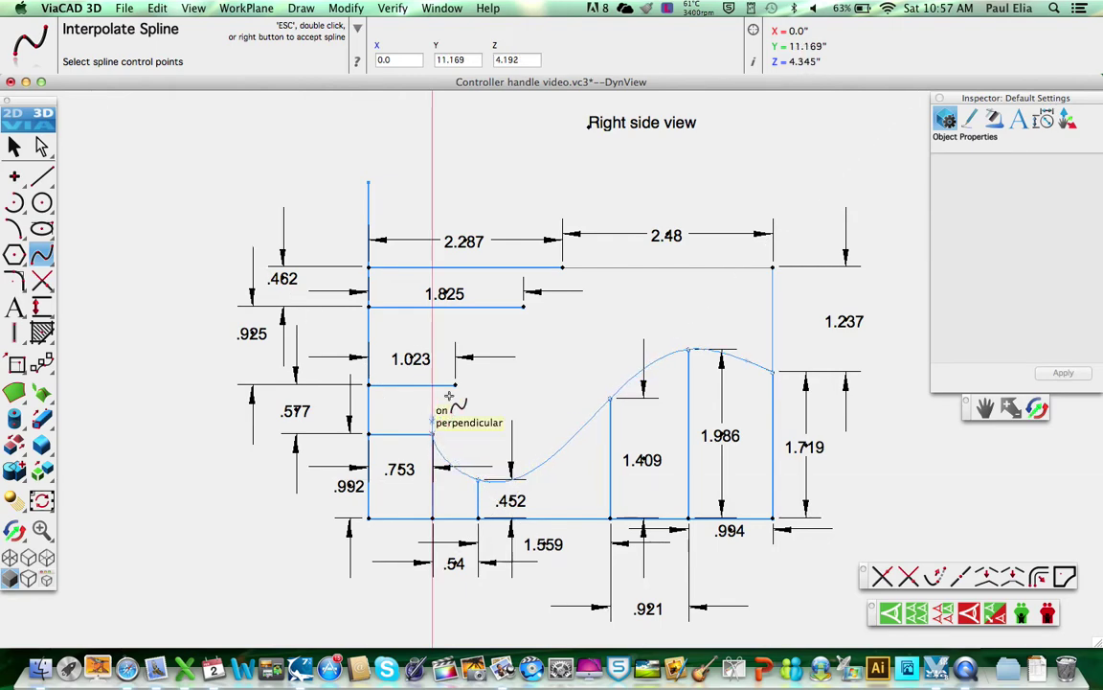
click(455, 384)
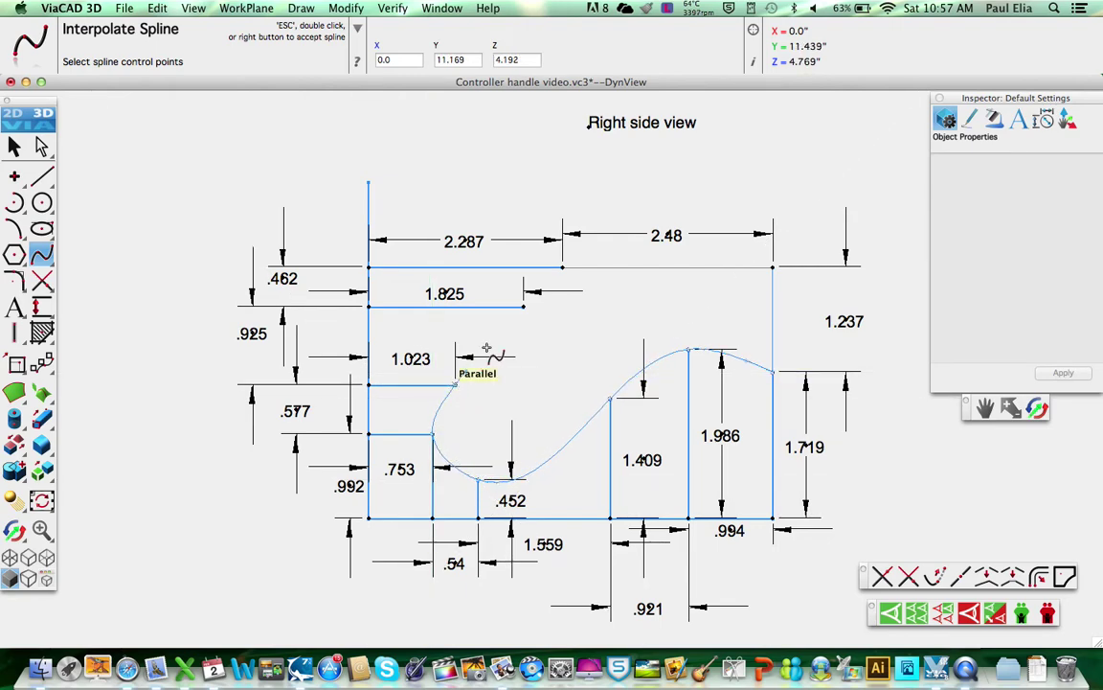
click(524, 306)
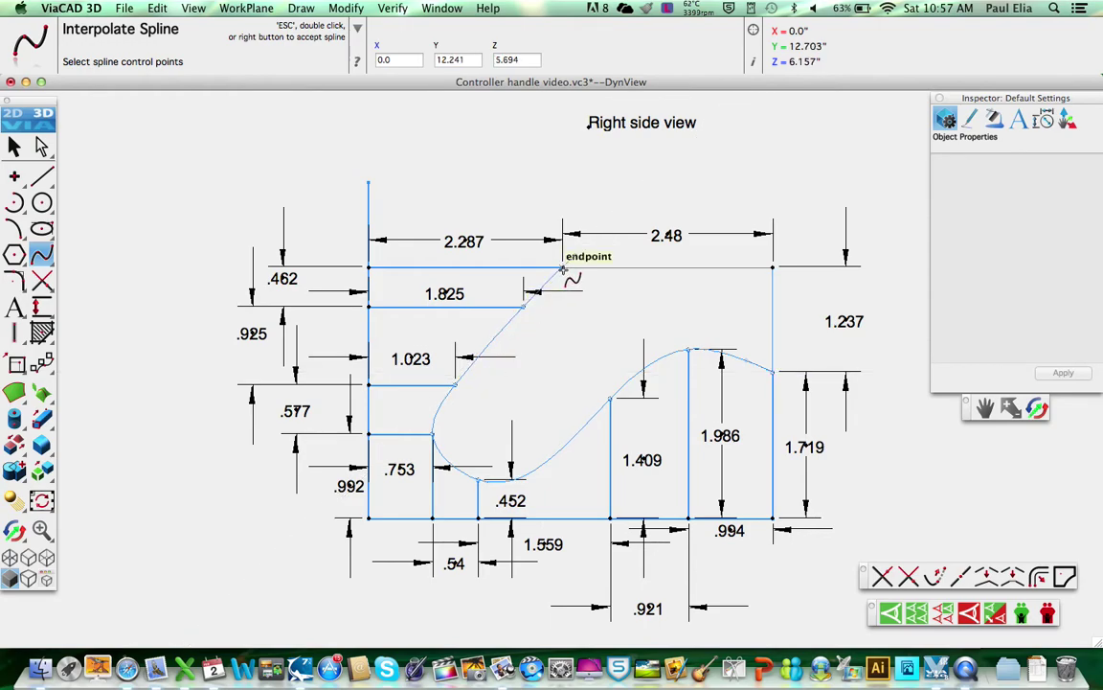
double_click(563, 268)
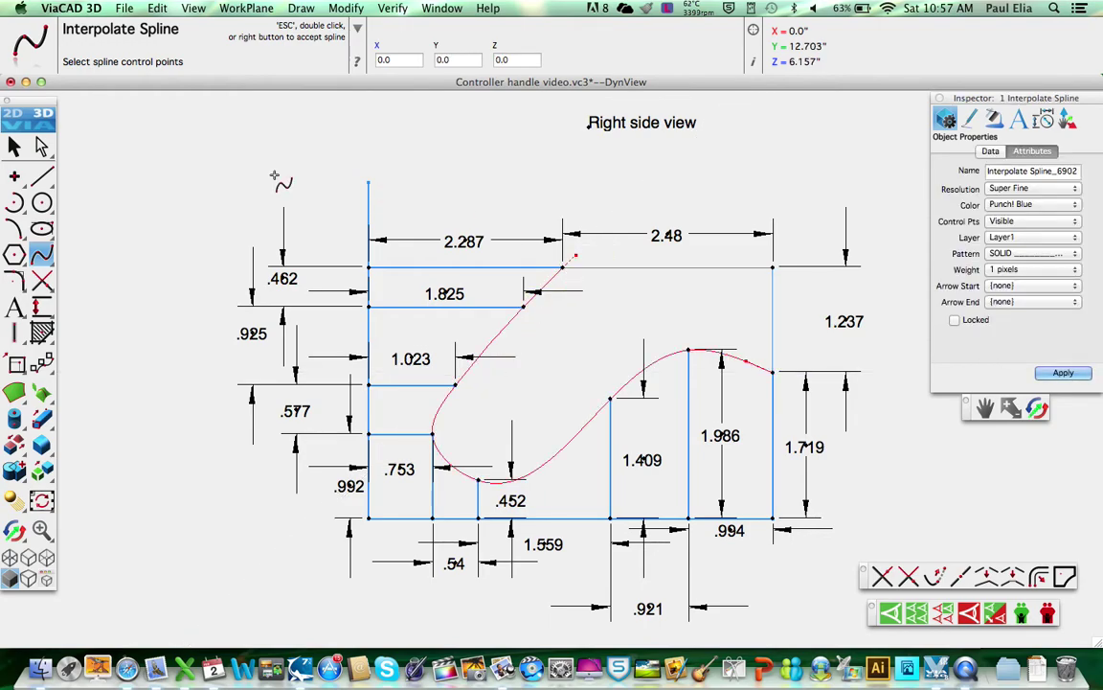
Step: Select the spline and the two new outline lines, and hide all other objects
click(14, 145)
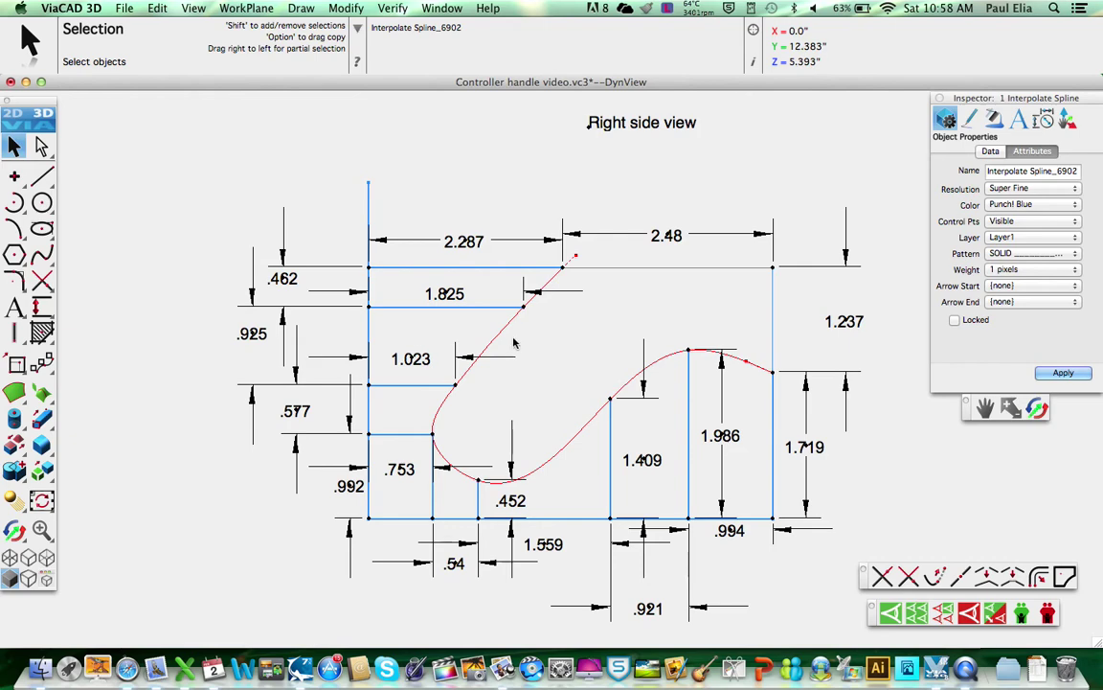
click(565, 345)
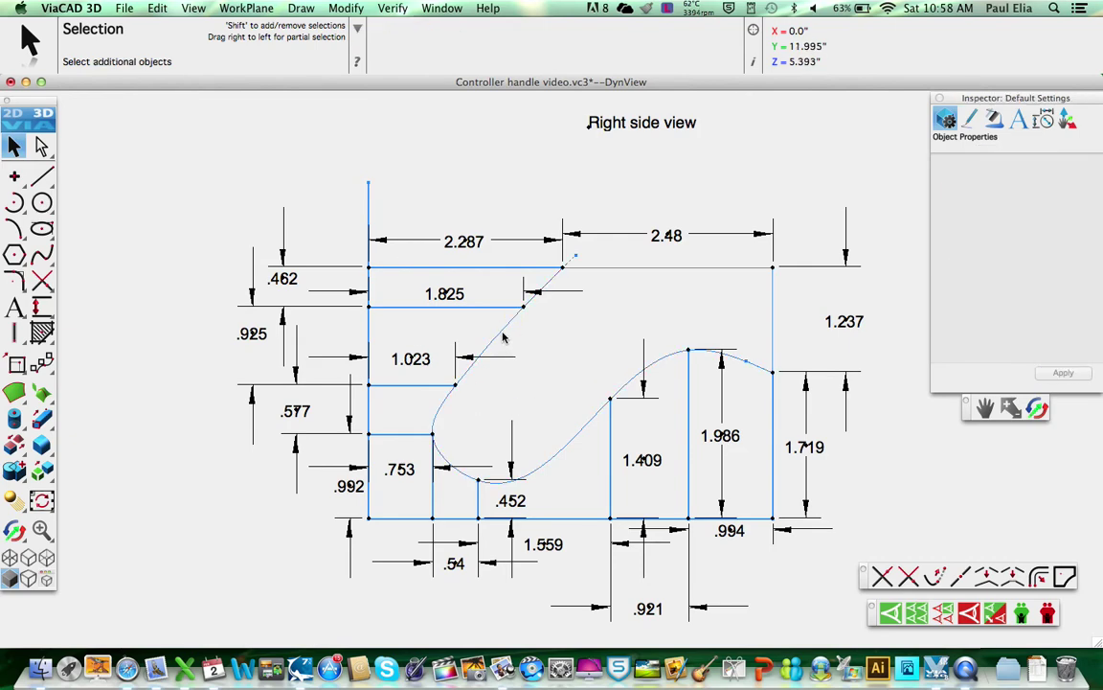
click(504, 334)
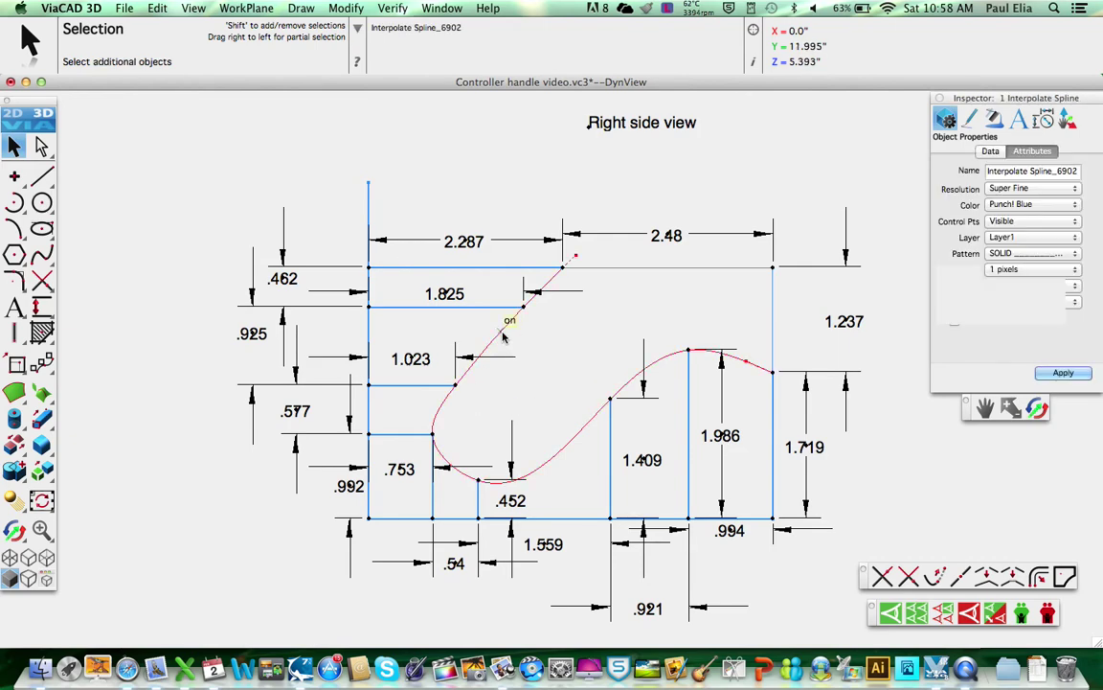
shift+click(640, 269)
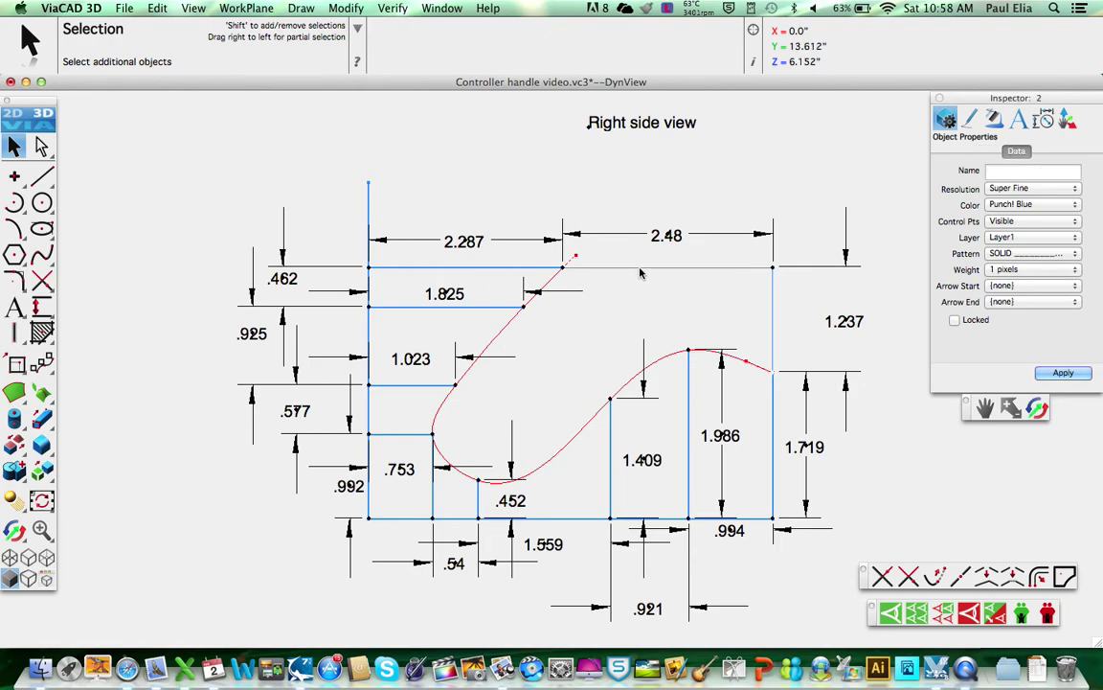
shift+click(775, 302)
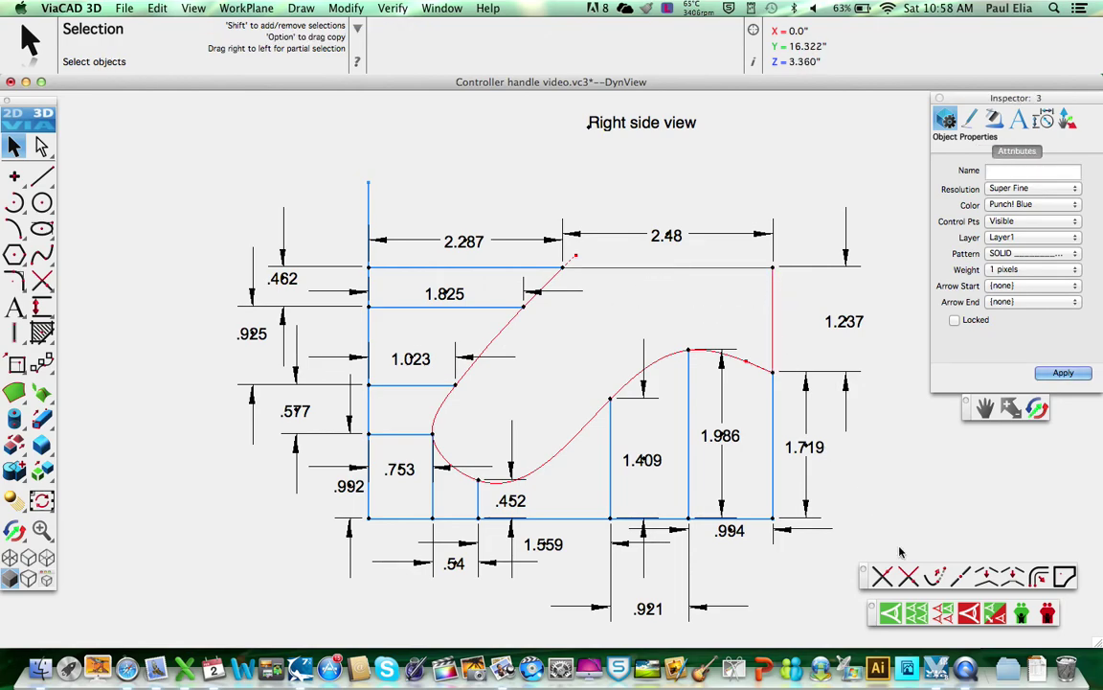
click(947, 620)
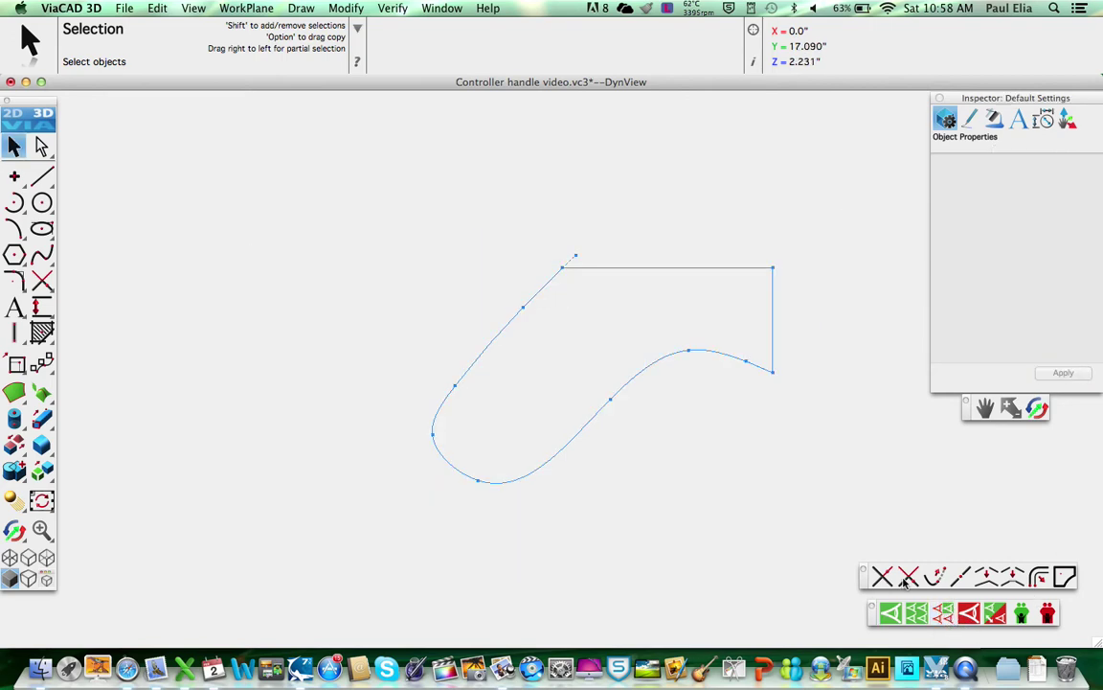
Step: Create a cover surface bounded by the spline and the two outline lines
click(16, 396)
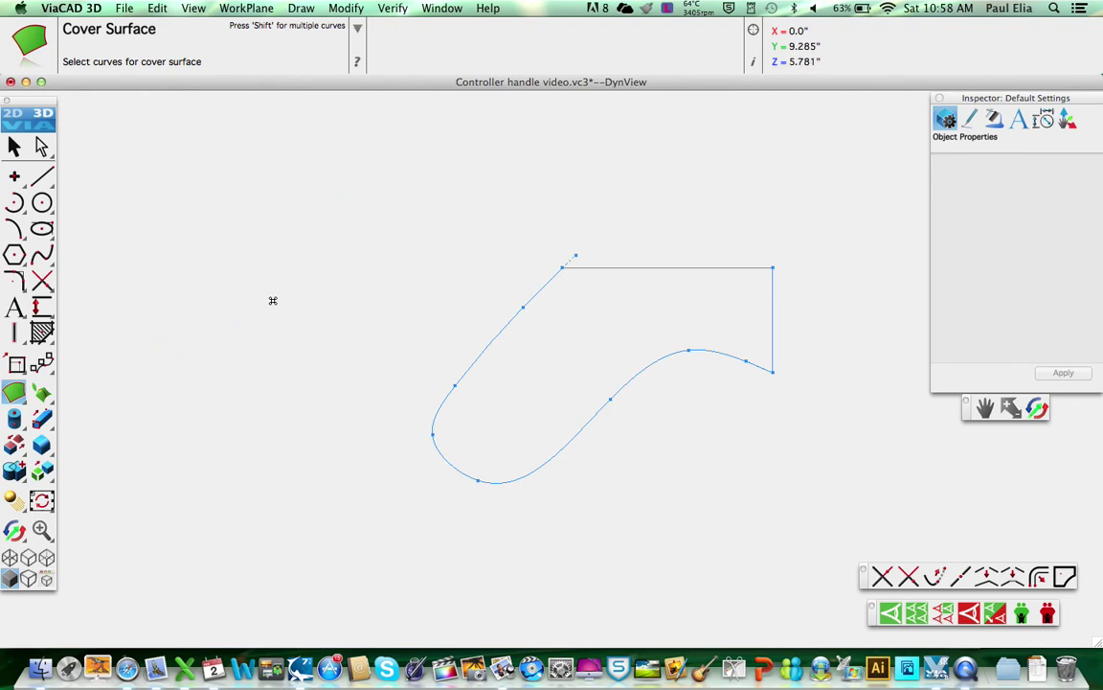
key(super+a)
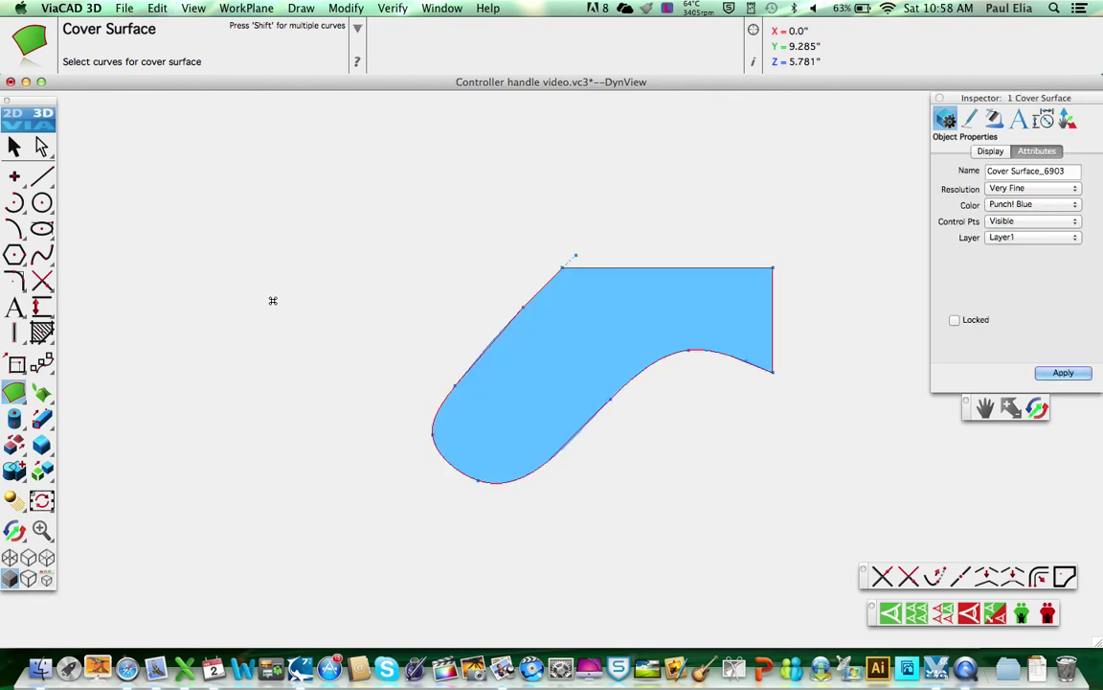
key(super+z)
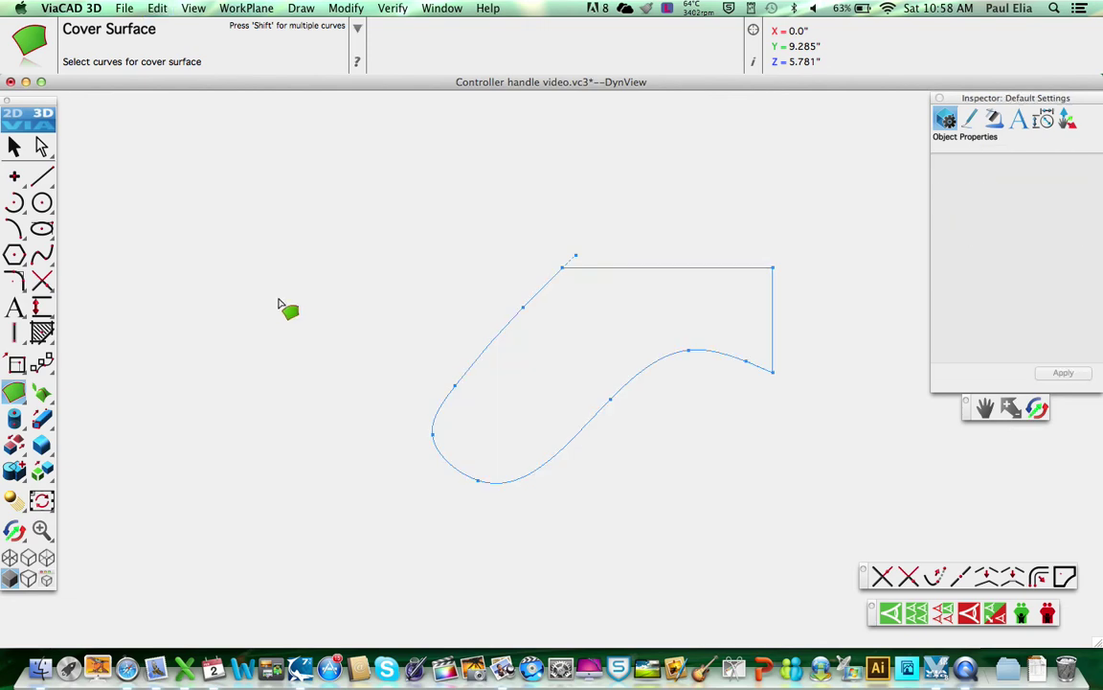
click(505, 336)
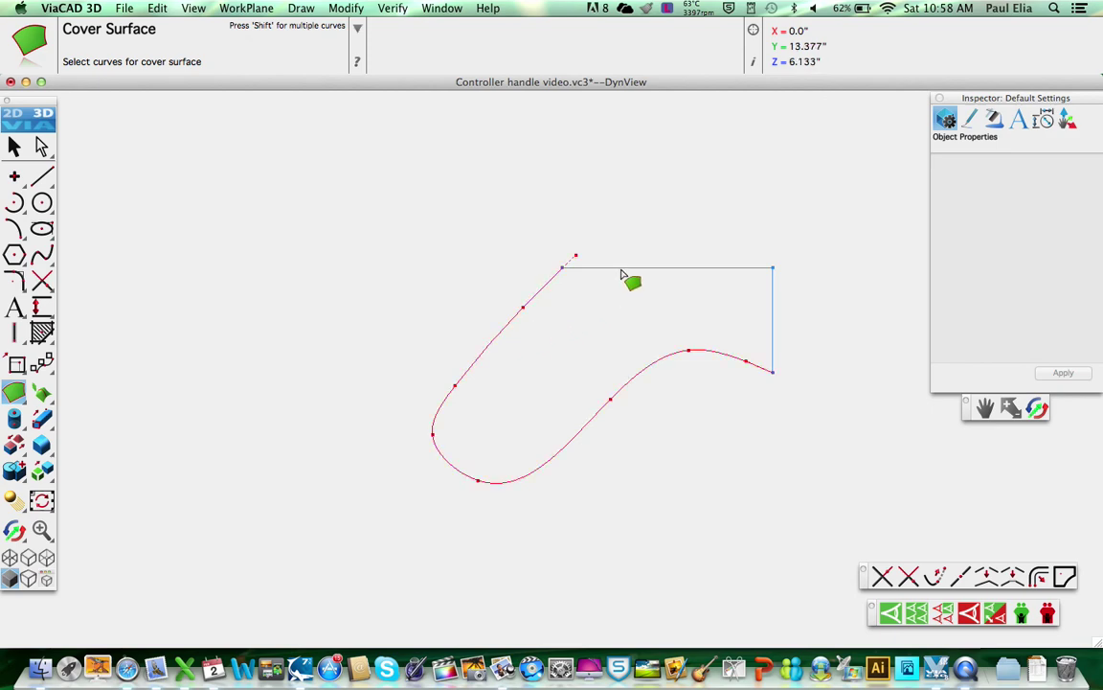
shift+click(771, 297)
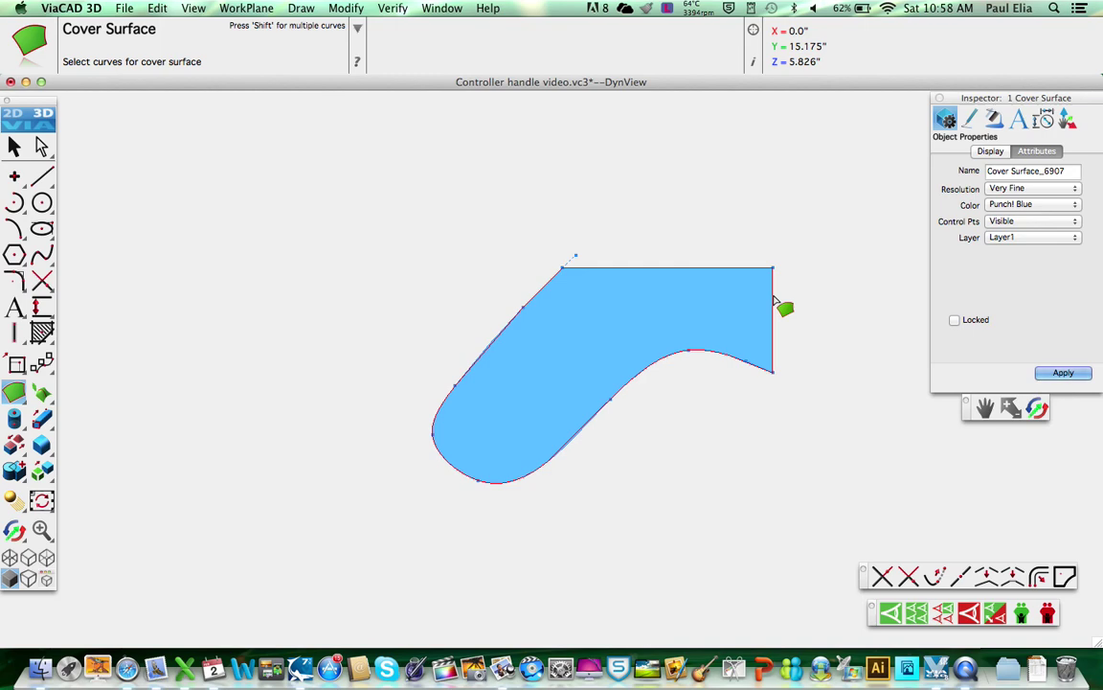